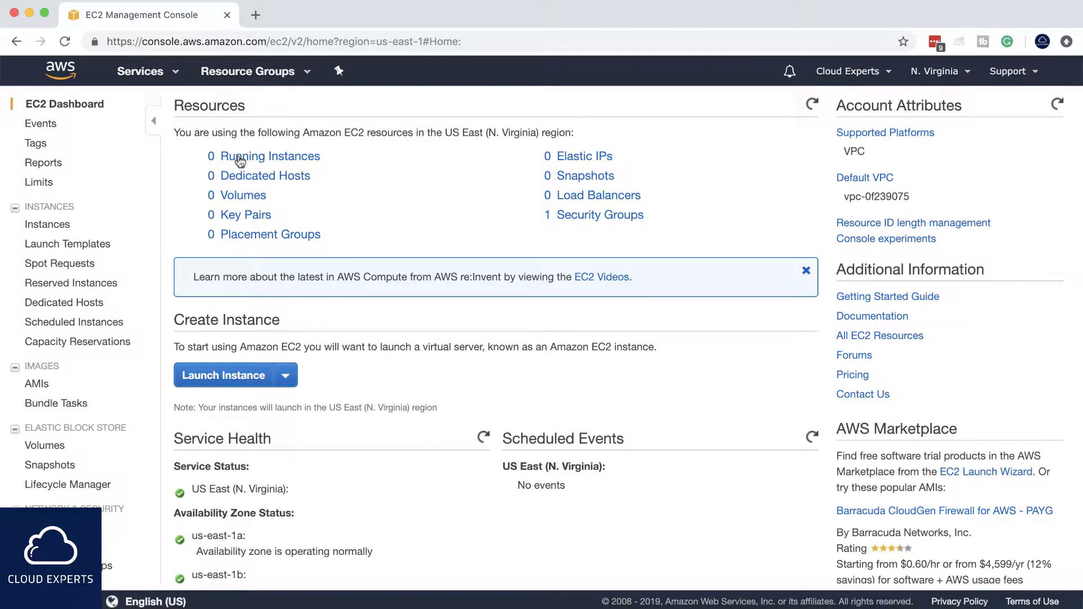
# Step: Look up the t2.micro On-Demand instance limit in the EC2 Limits list
pyautogui.click(32, 184)
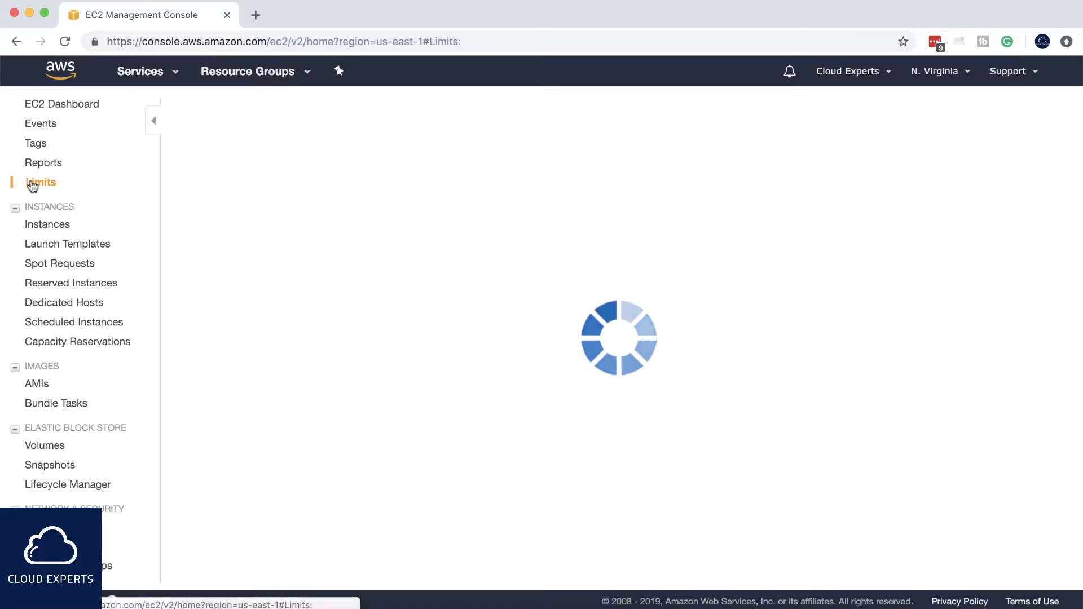
pyautogui.press('super+f')
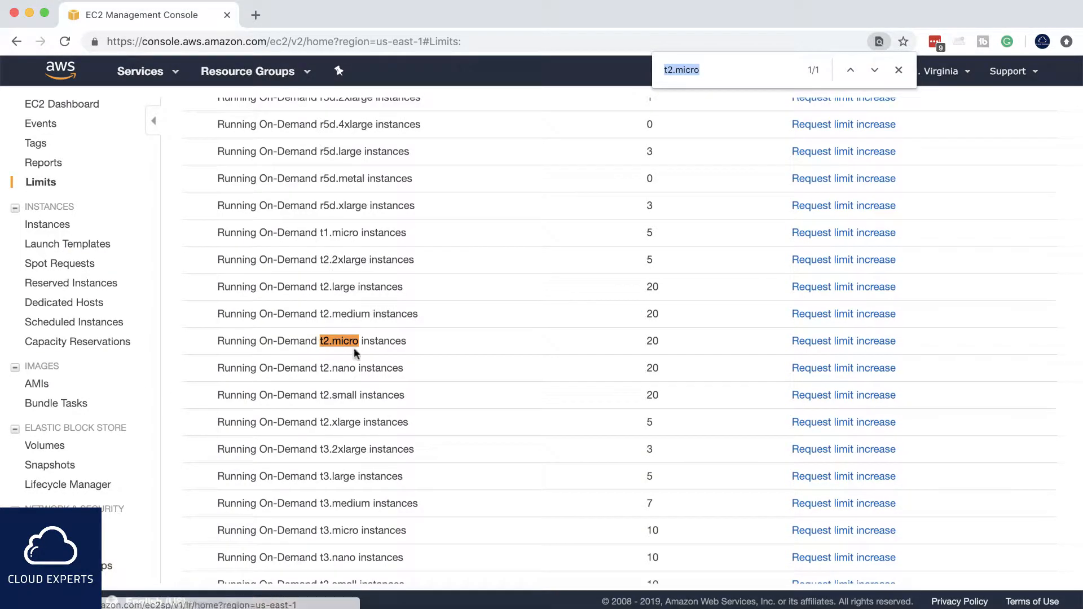
pyautogui.doubleClick(653, 340)
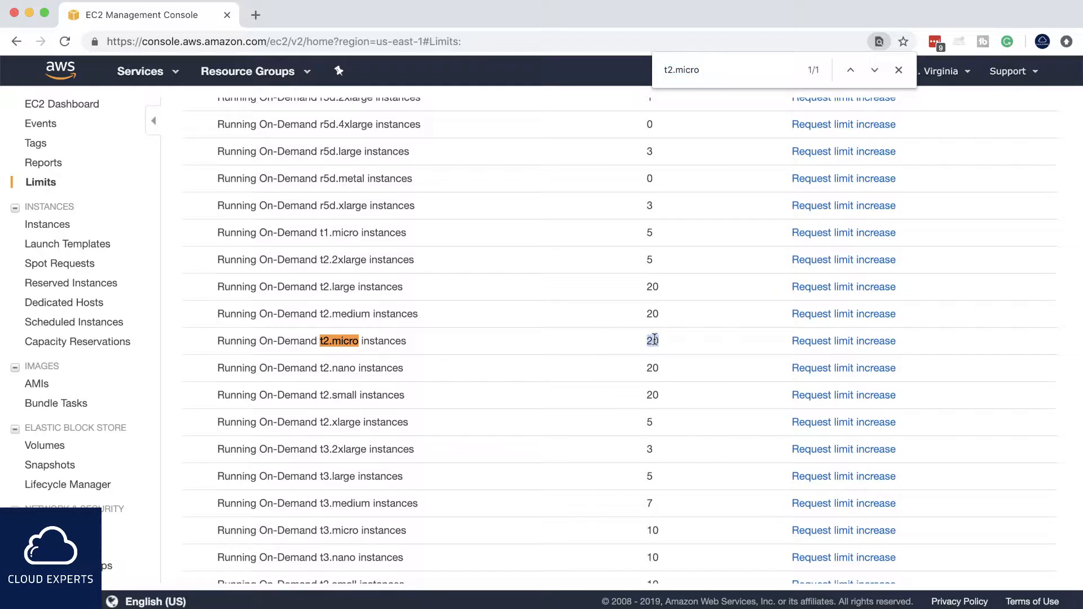
pyautogui.click(666, 343)
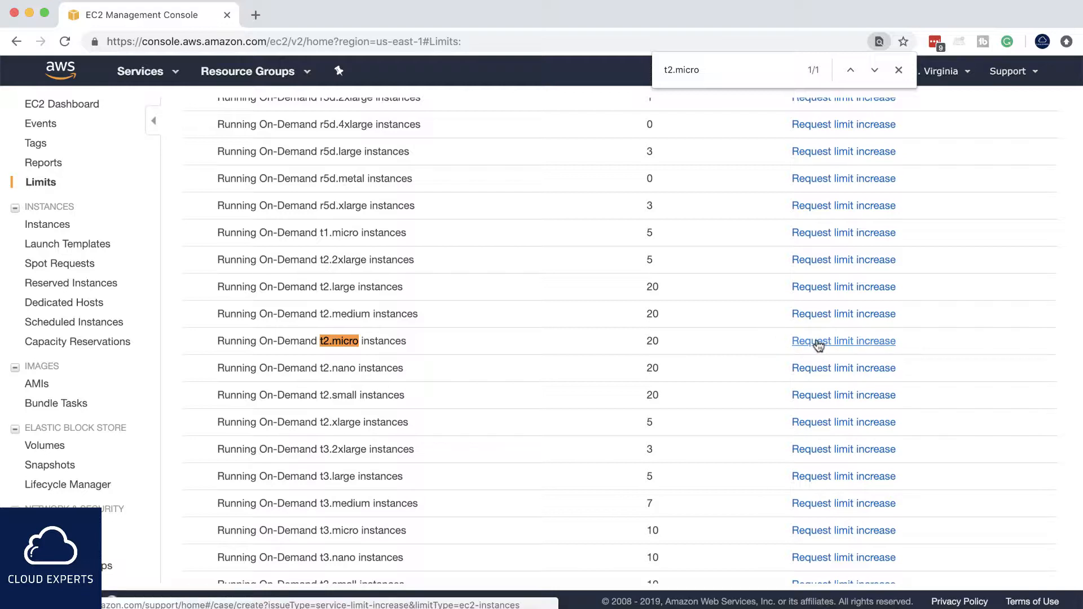
pyautogui.click(899, 70)
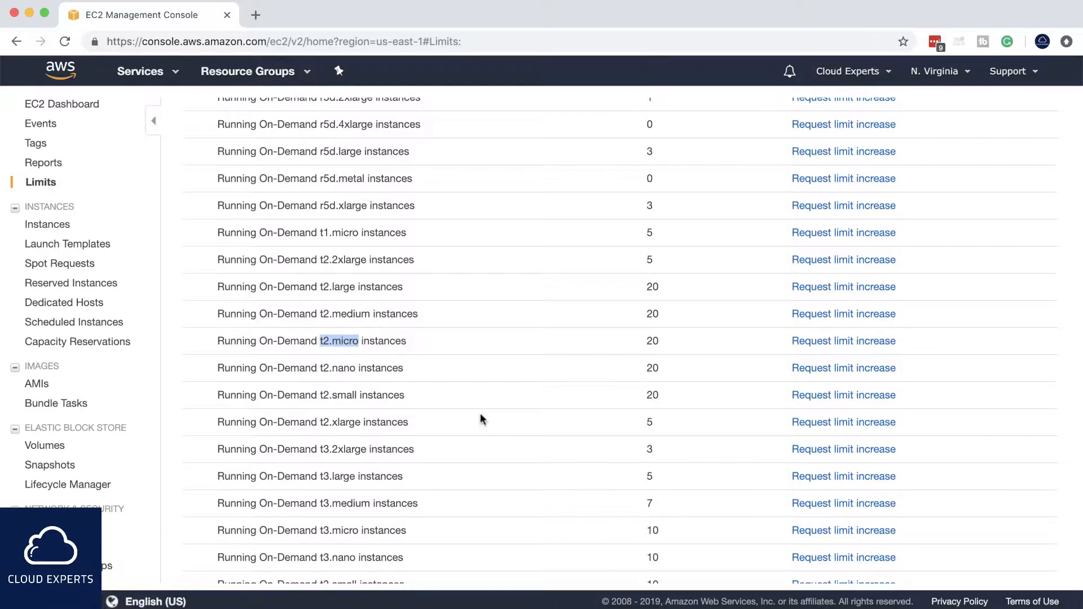
# Step: Go to the EC2 Instances list and start launching a new instance
pyautogui.click(90, 104)
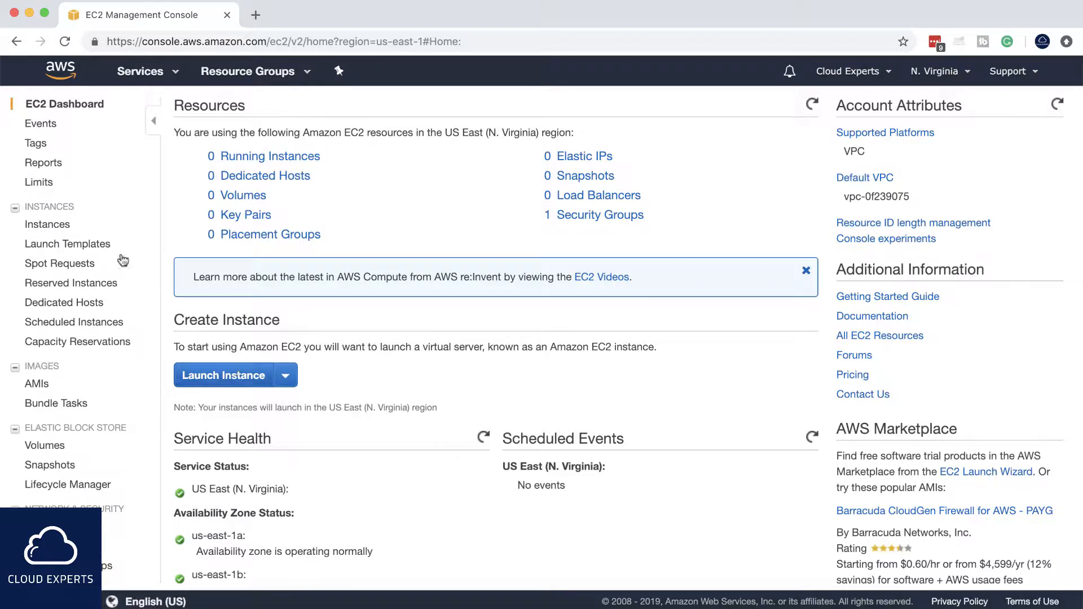
pyautogui.click(64, 226)
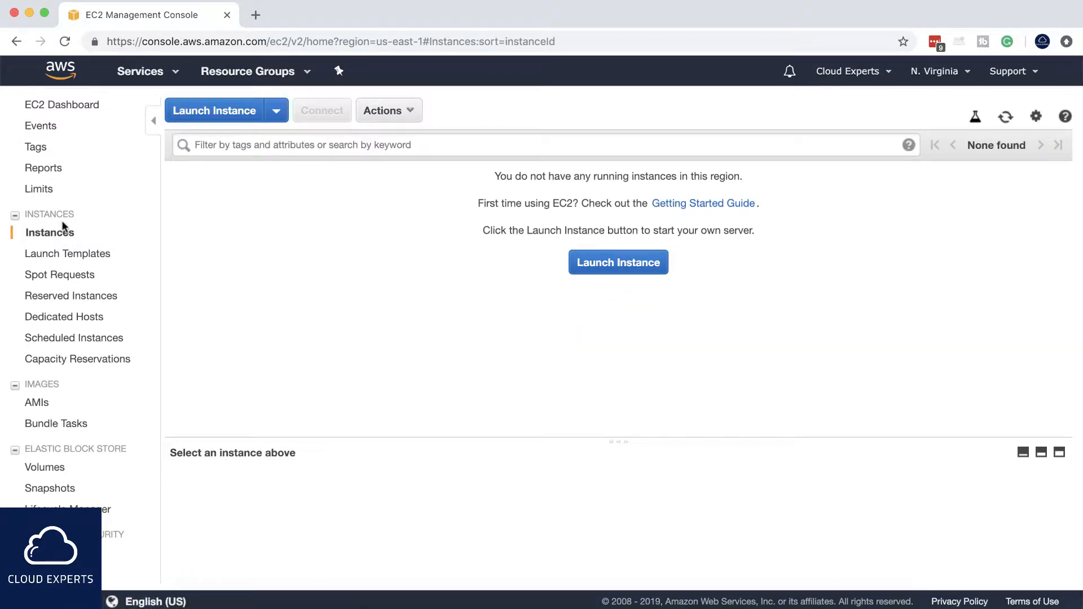
pyautogui.click(211, 113)
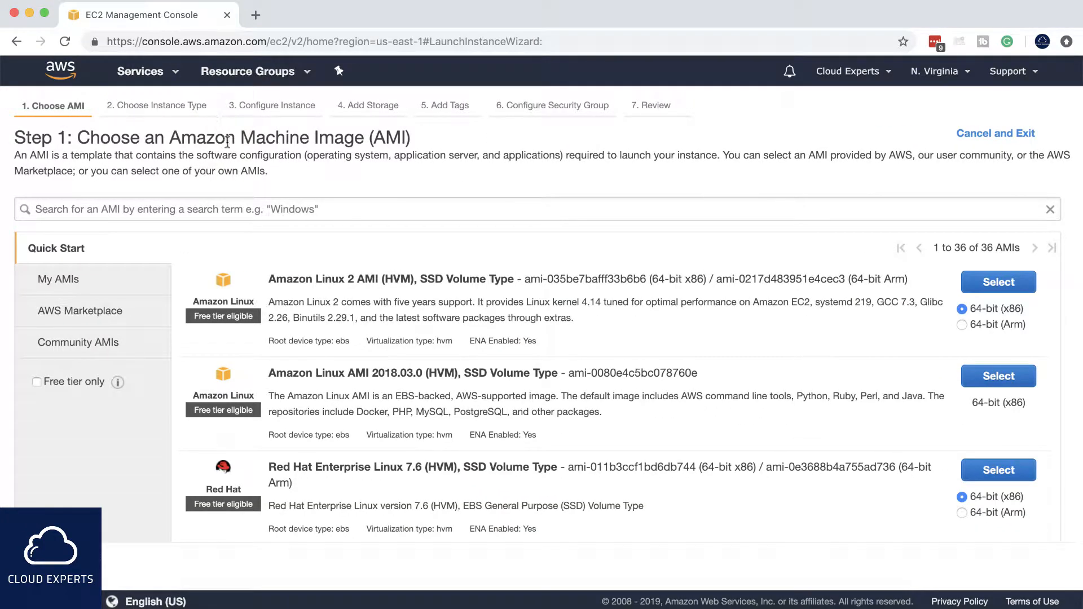
# Step: Choose the Amazon Linux AMI 2018.03.0 (HVM), SSD Volume Type image for the new instance
pyautogui.tripleClick(349, 373)
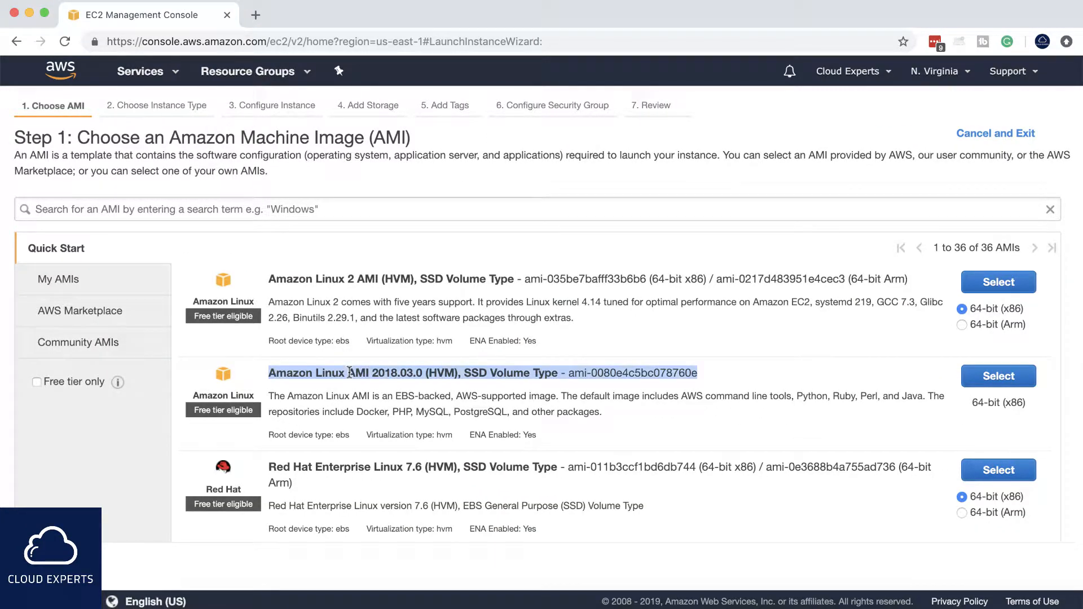
pyautogui.click(925, 378)
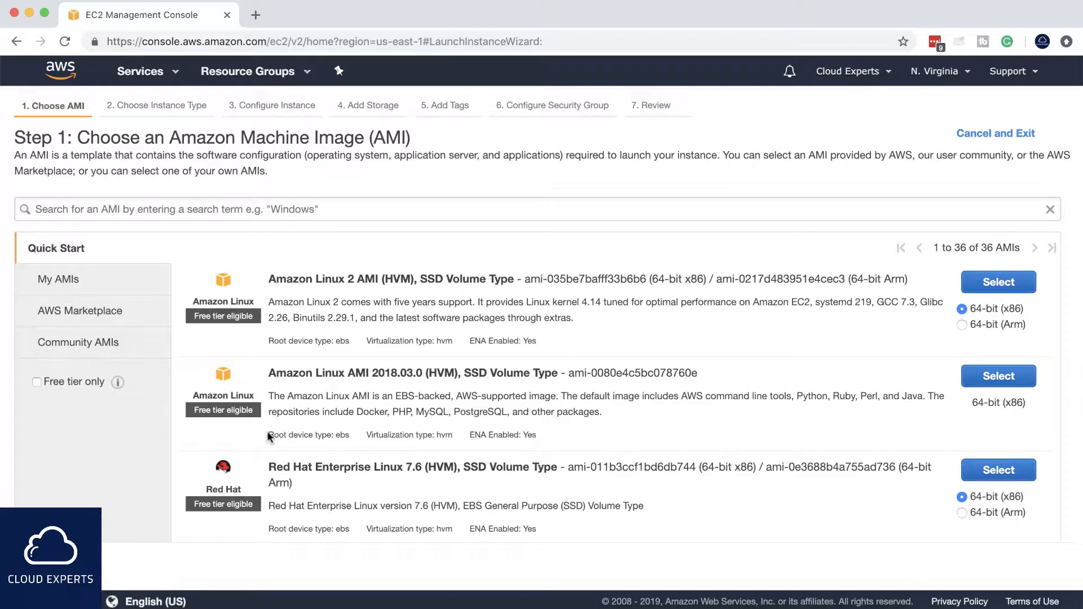
pyautogui.moveTo(269, 435); pyautogui.dragTo(350, 436)
pyautogui.click(350, 436)
pyautogui.click(988, 370)
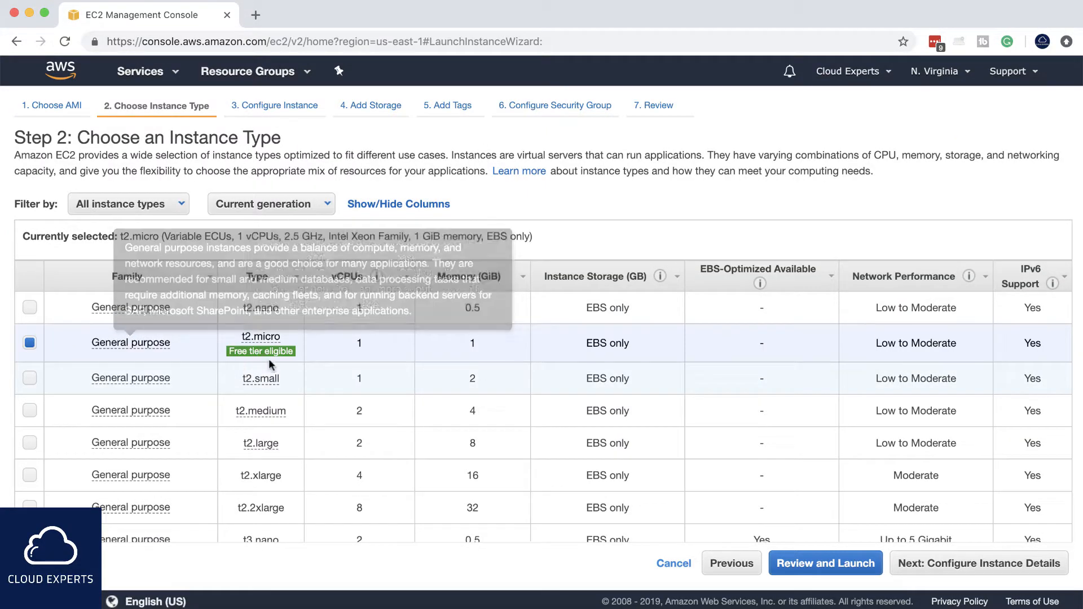
# Step: Accept the t2.micro instance type and set Auto-assign Public IP to Enable in the instance details
pyautogui.click(948, 569)
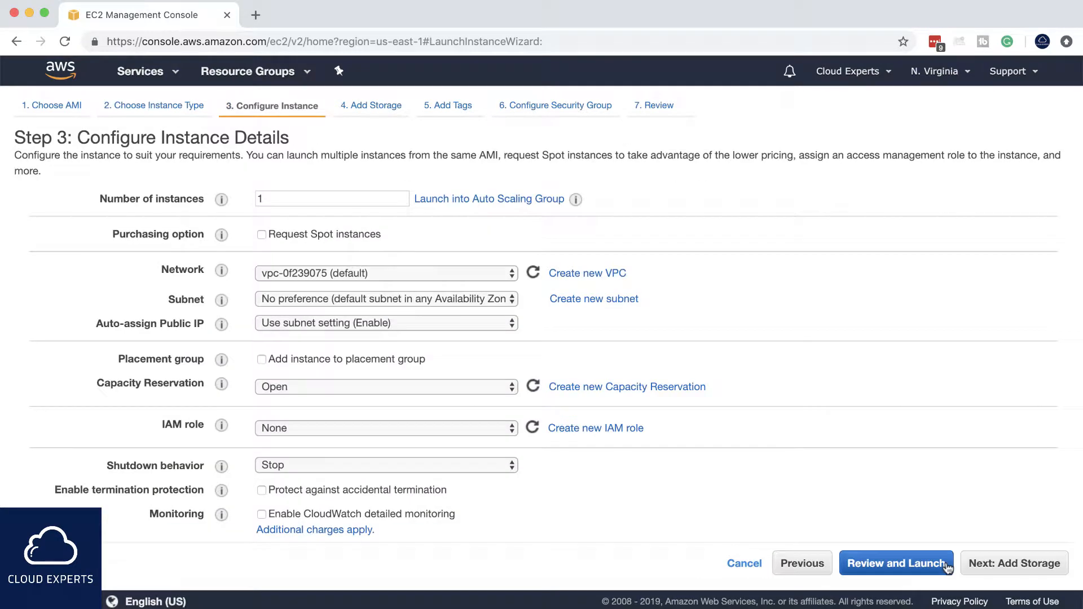
pyautogui.click(396, 201)
pyautogui.click(392, 171)
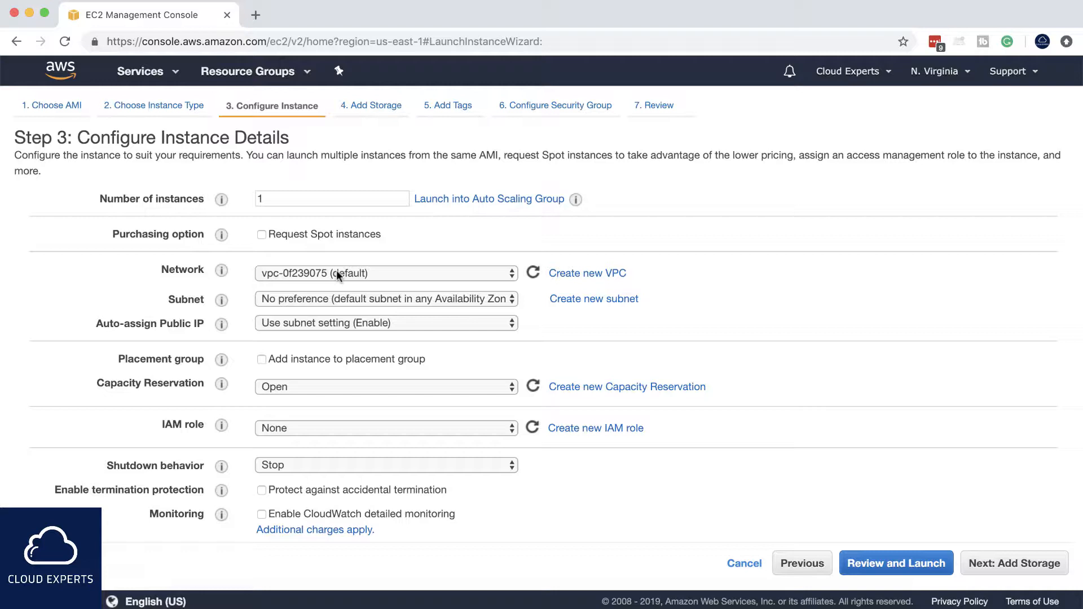
pyautogui.tripleClick(188, 322)
pyautogui.click(172, 321)
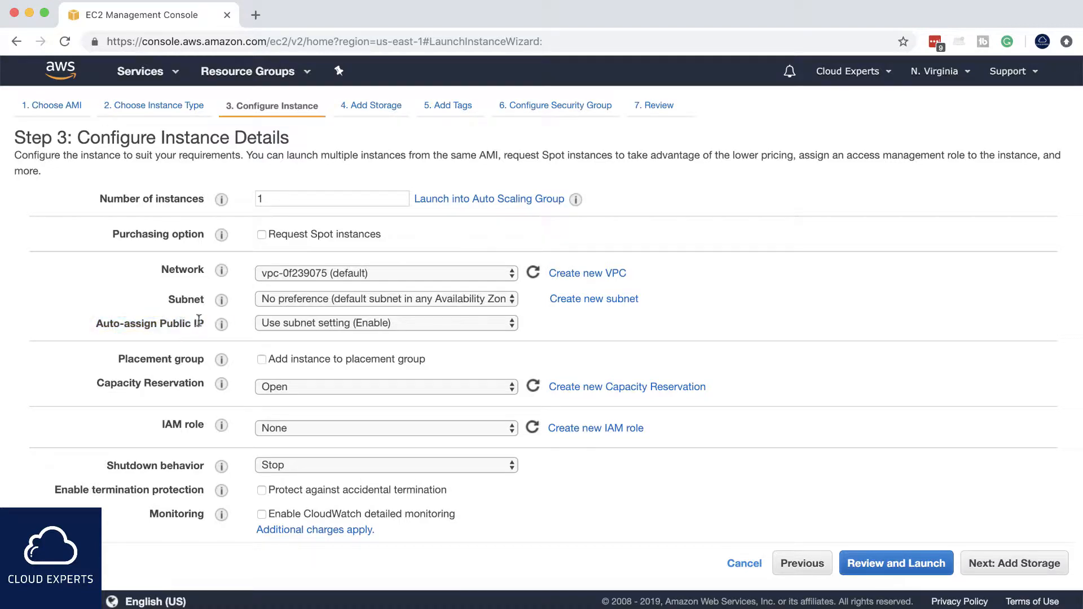
pyautogui.click(379, 324)
pyautogui.click(398, 323)
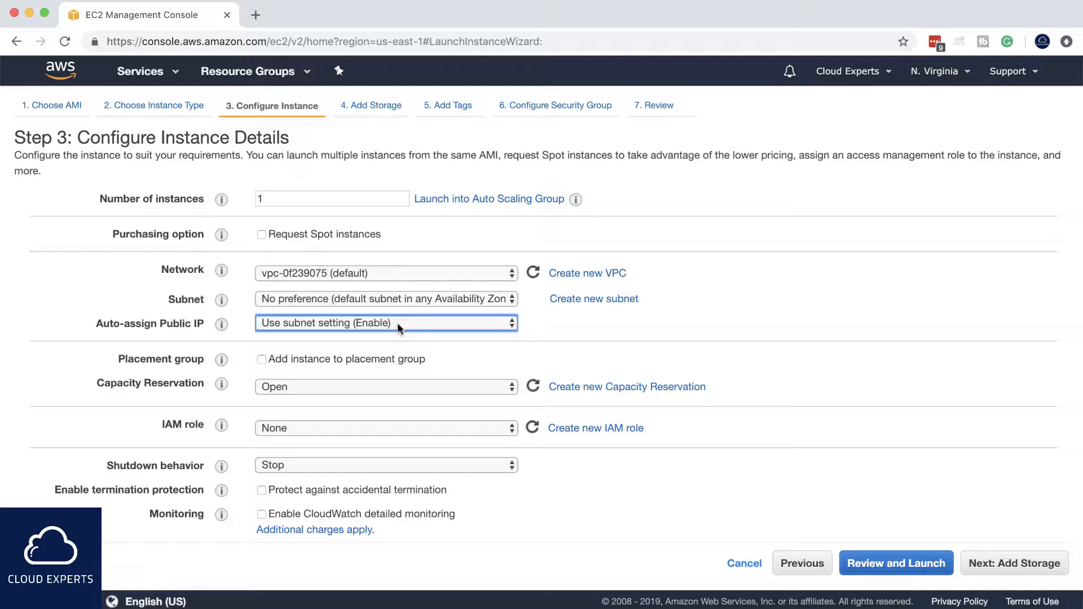
pyautogui.click(397, 323)
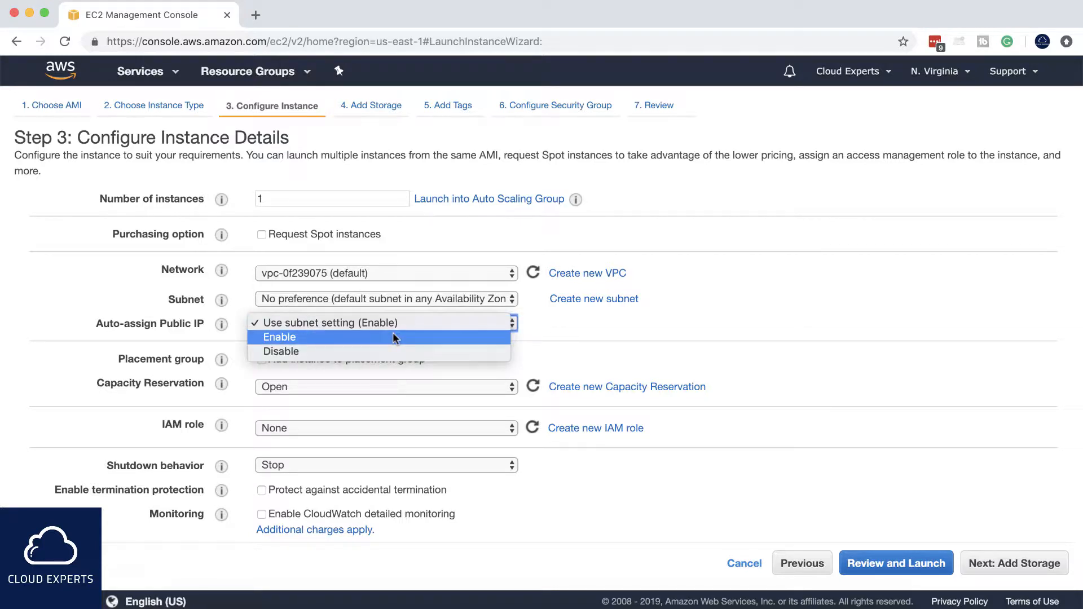
pyautogui.click(393, 337)
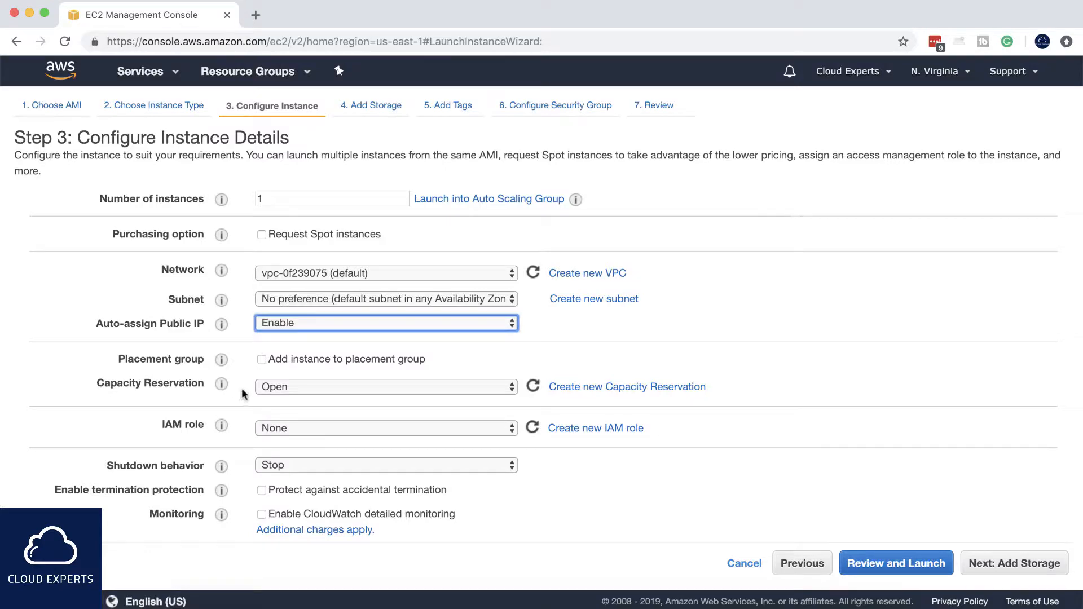
# Step: Expand the advanced instance details to review the user data option, and continue to the storage settings
pyautogui.scroll(-5, 373, 499)
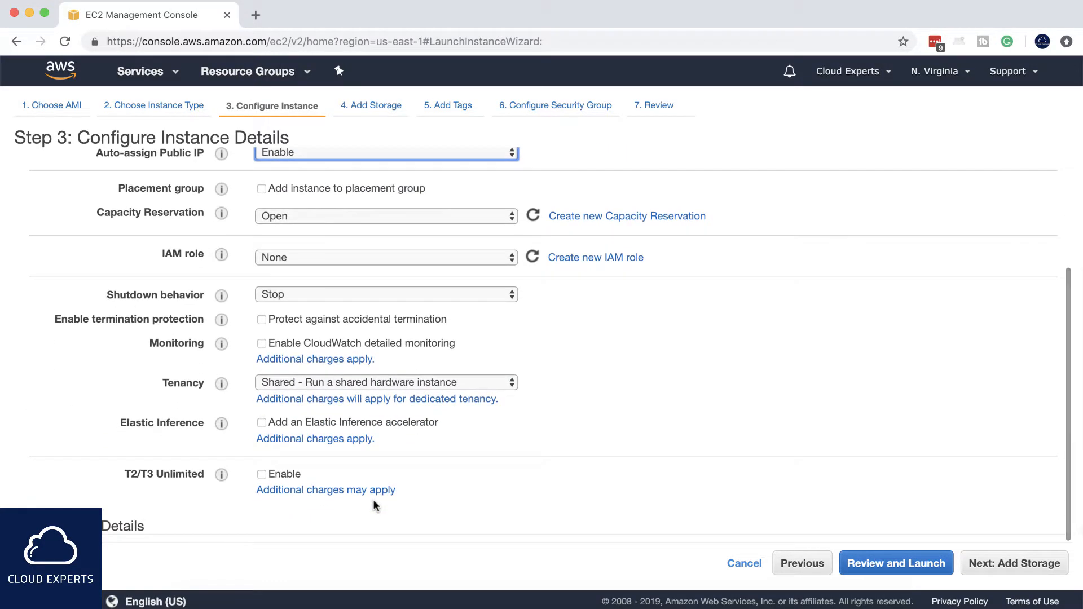
pyautogui.click(117, 529)
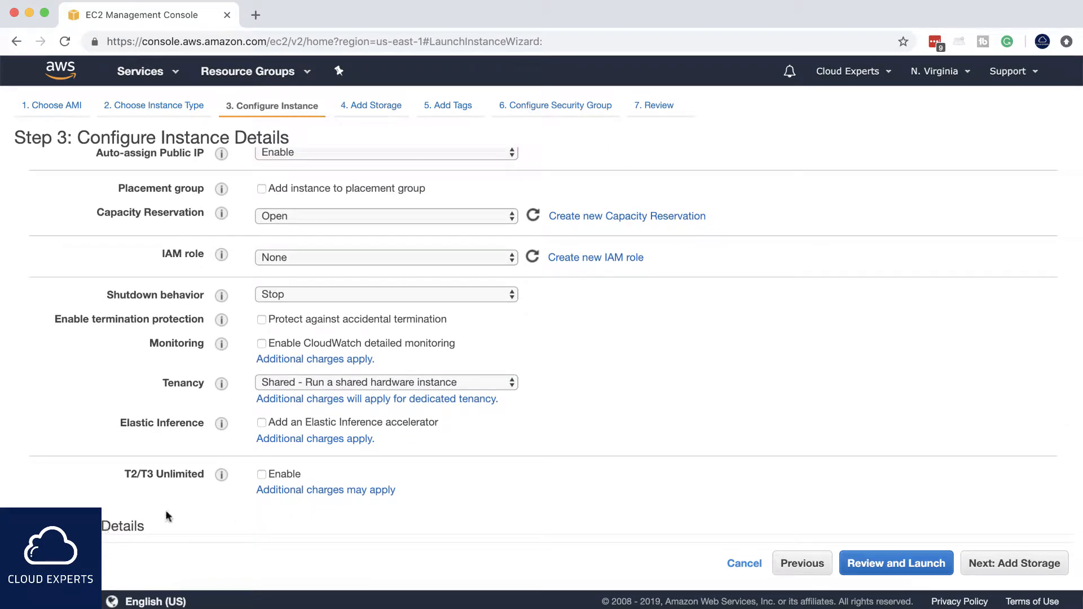
pyautogui.scroll(-2, 167, 515)
pyautogui.scroll(-1, 166, 516)
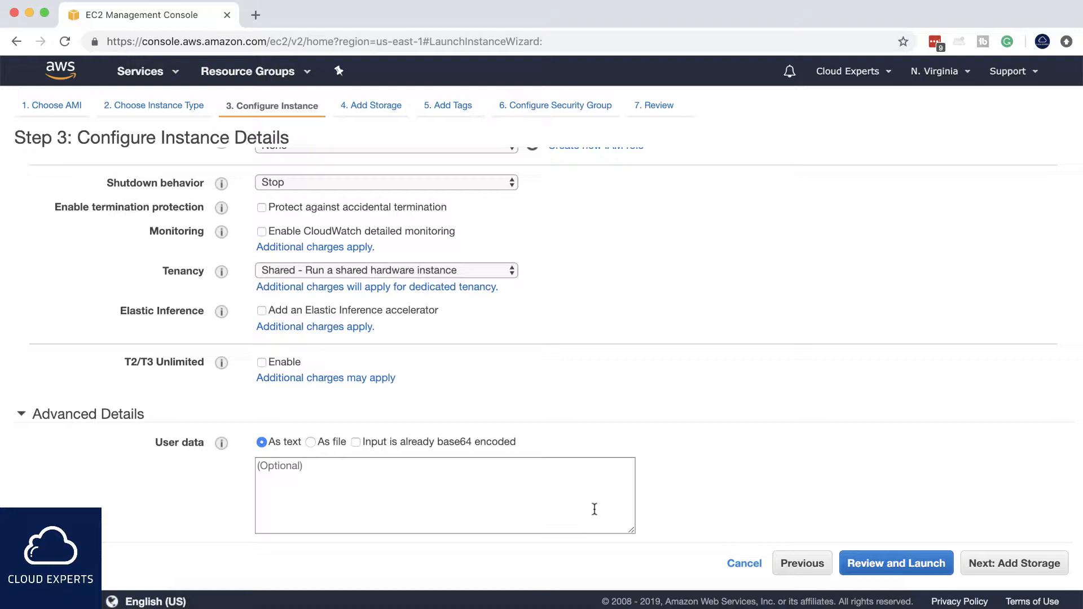
pyautogui.click(993, 563)
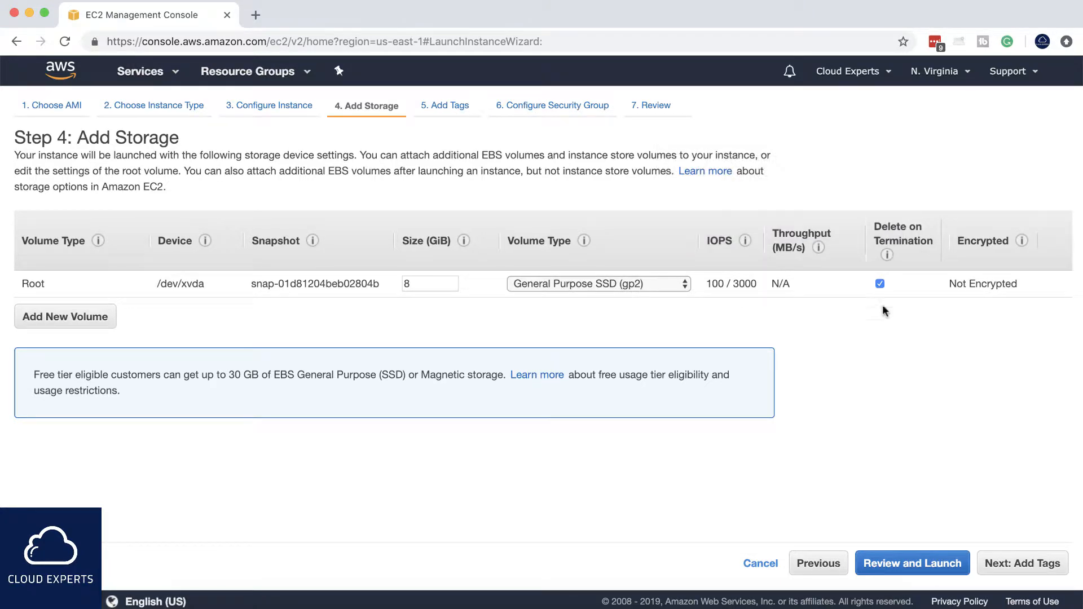
# Step: Accept the default root volume storage and add a tag with key "name" and value "demo" for the instance and volumes
pyautogui.moveTo(887, 256)
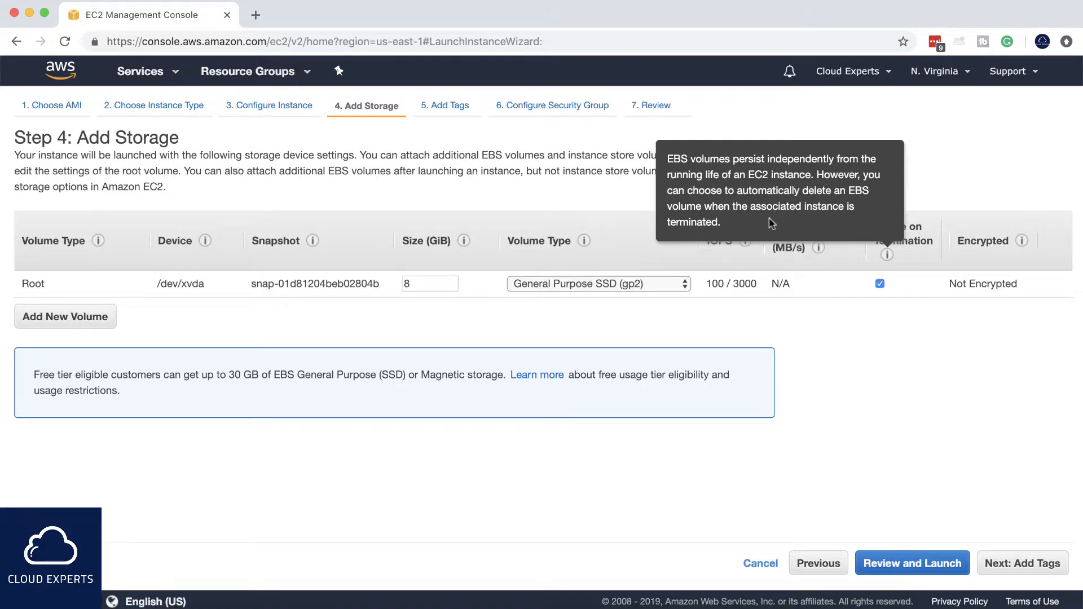
pyautogui.click(1022, 564)
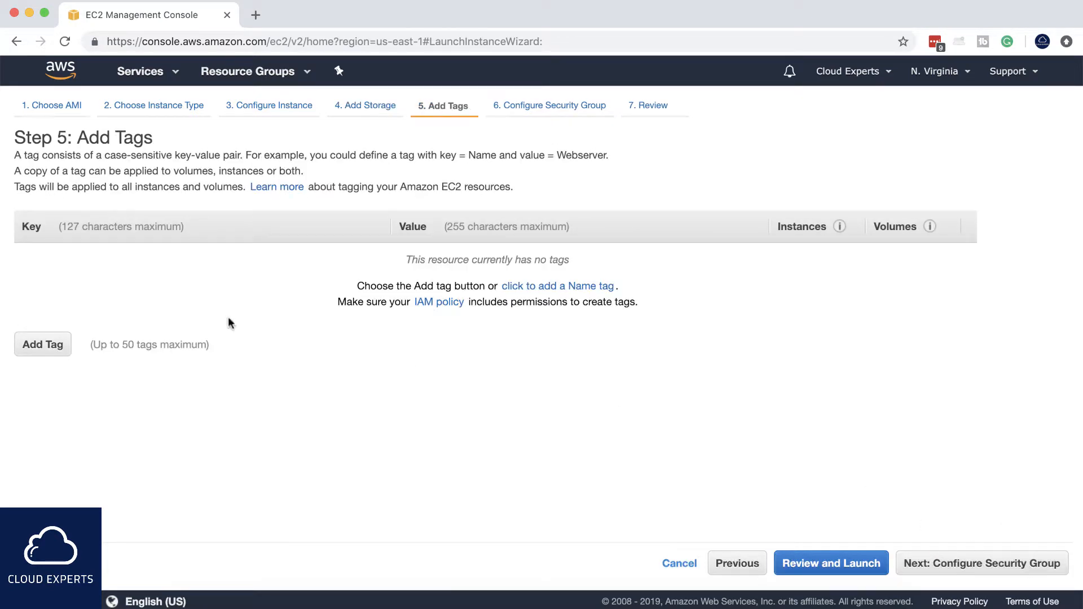
pyautogui.click(48, 343)
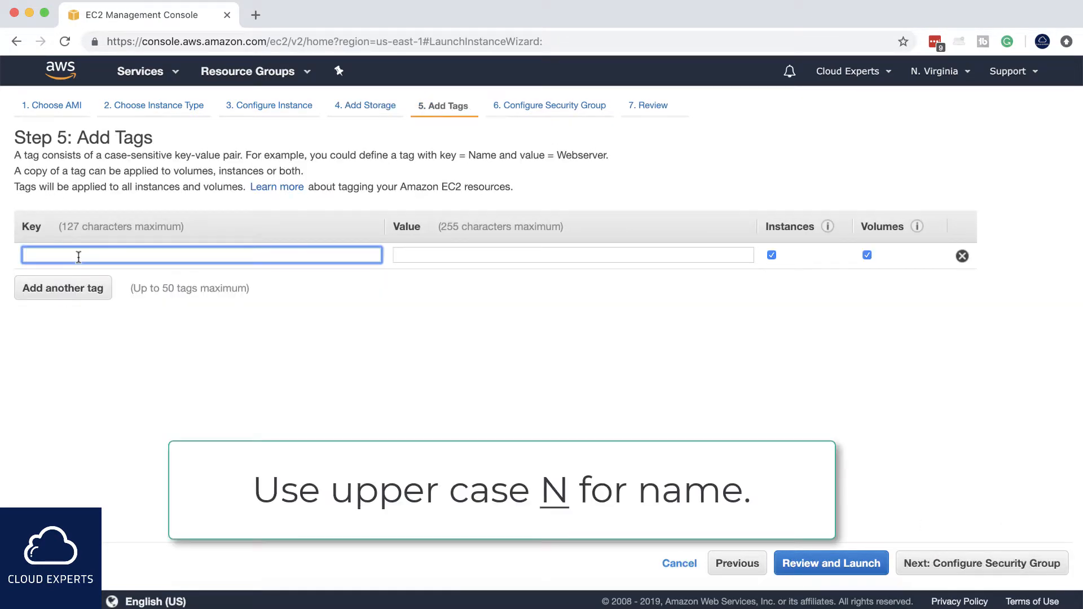
pyautogui.write('name')
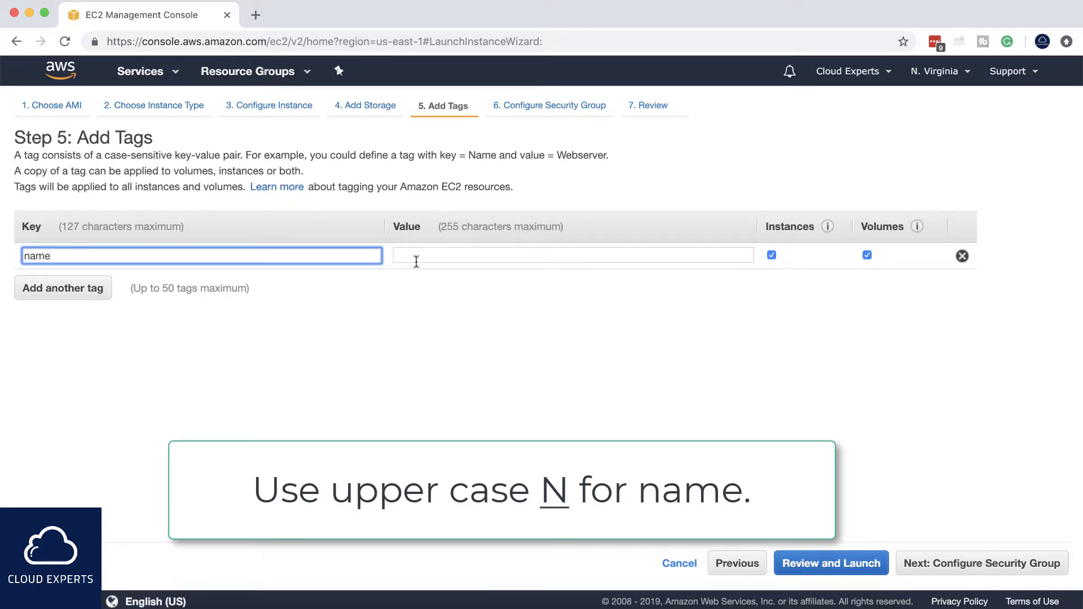
pyautogui.click(431, 257)
pyautogui.write('demo')
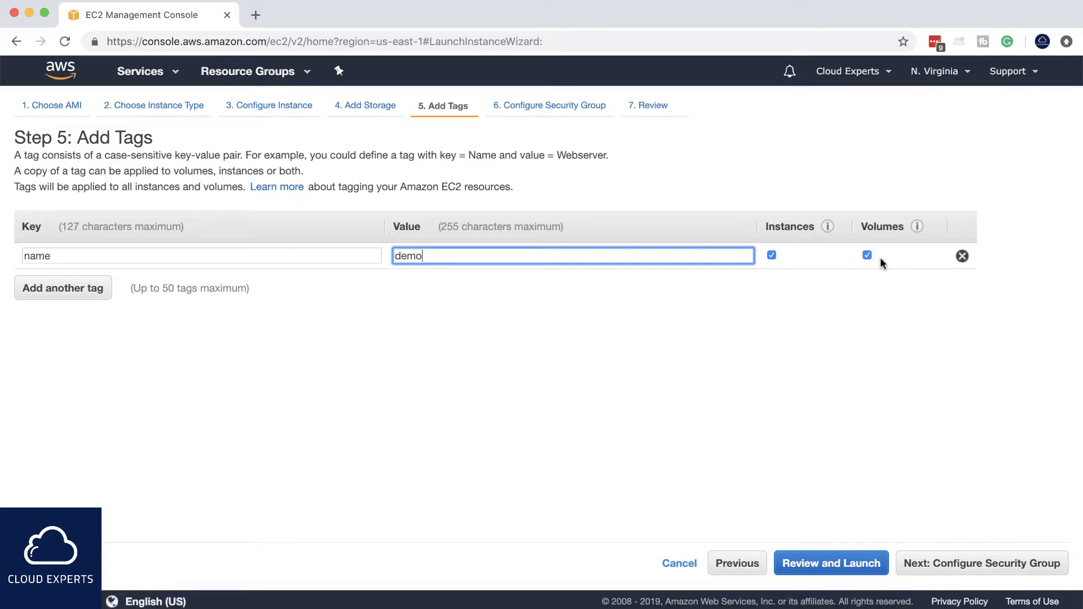
pyautogui.click(903, 563)
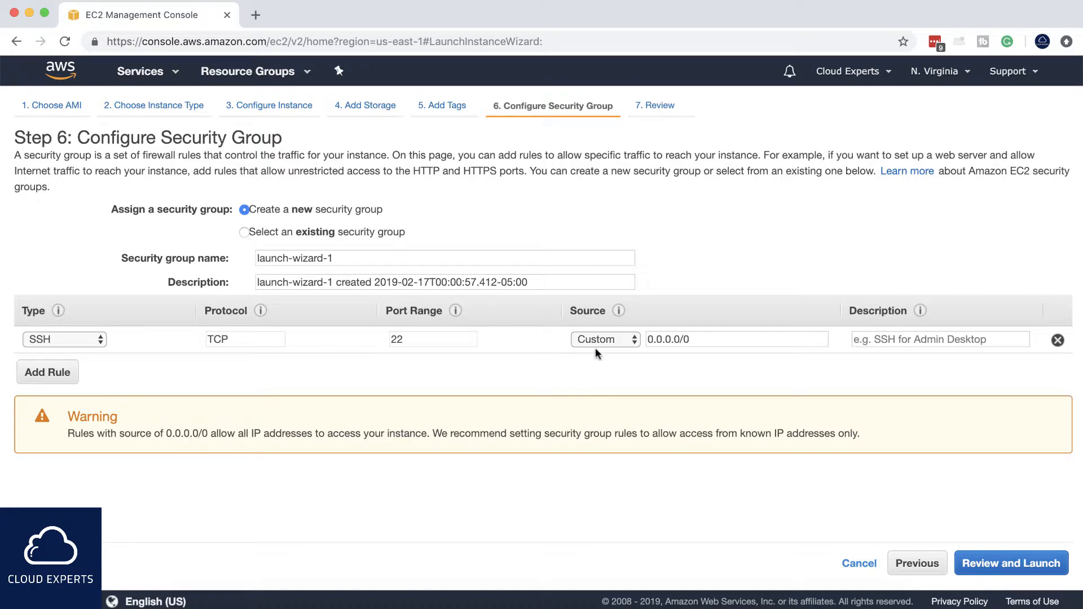
# Step: Clear the custom source address range of the SSH rule in the new security group
pyautogui.click(635, 339)
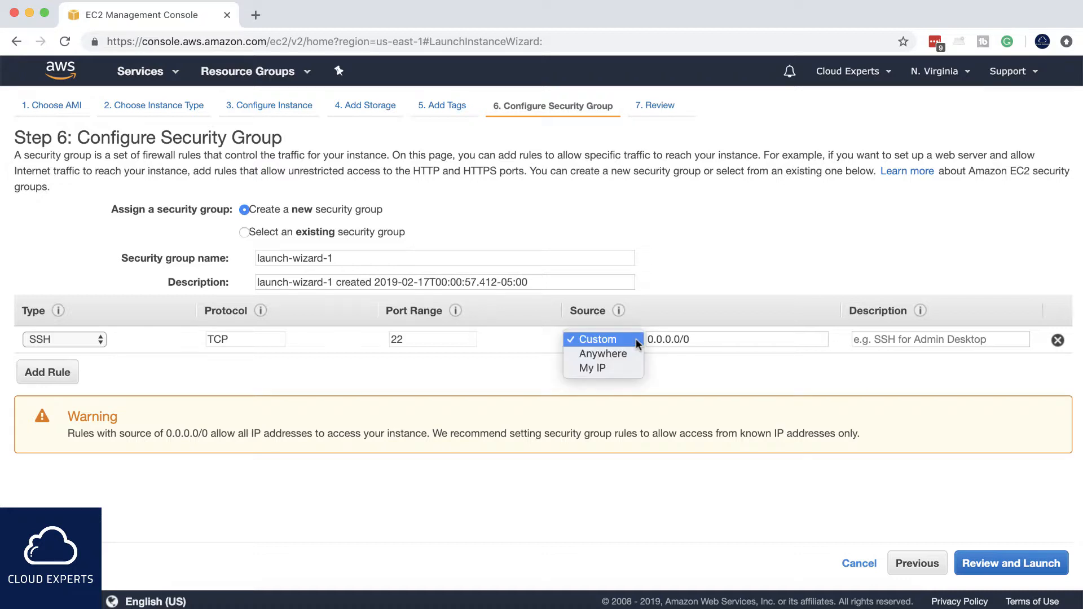
pyautogui.click(635, 338)
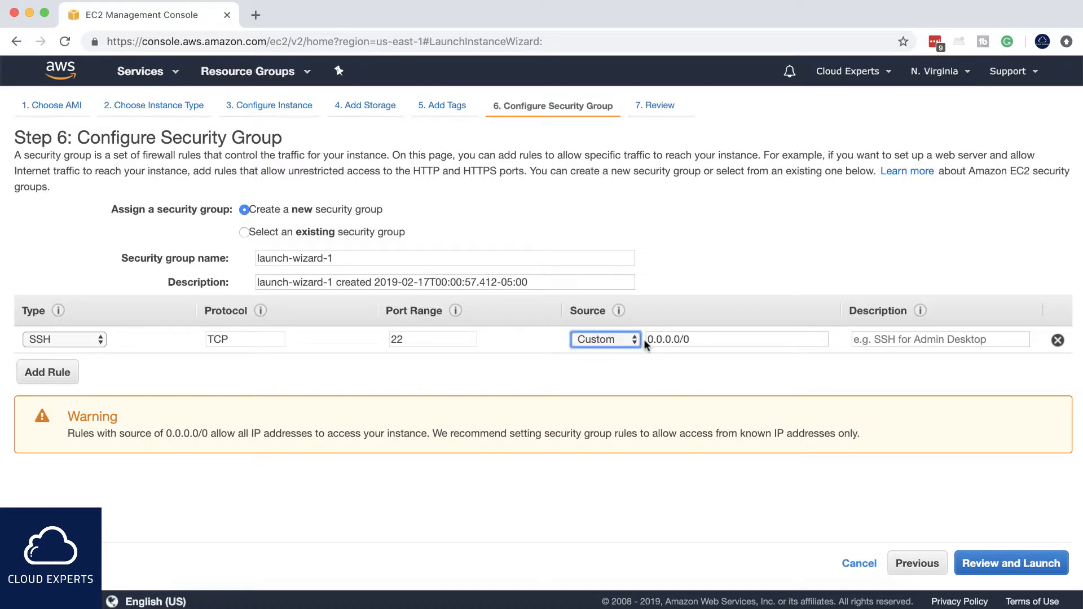
pyautogui.doubleClick(673, 339)
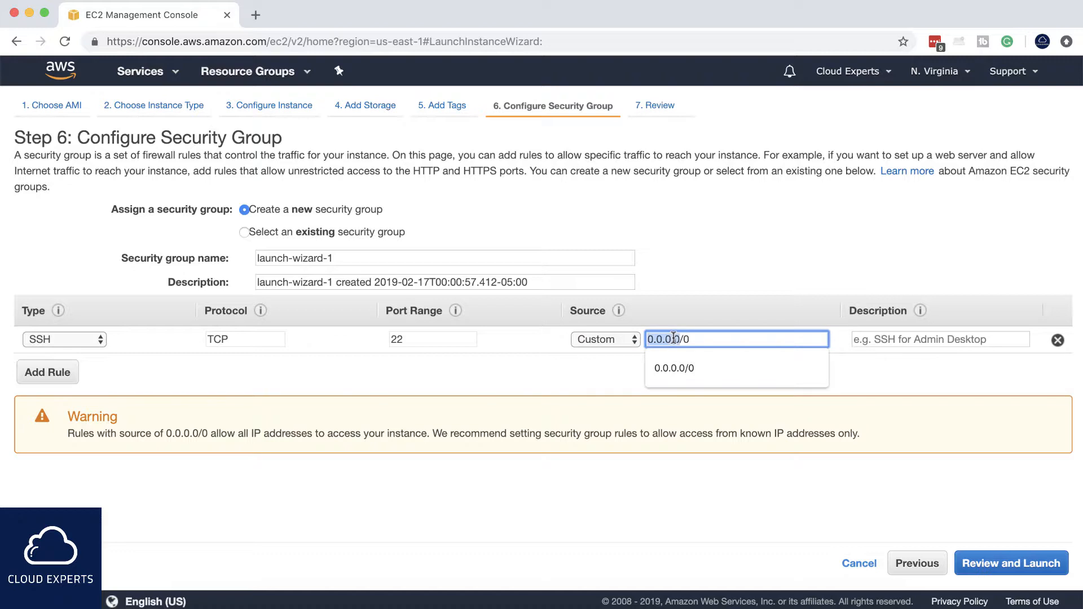
pyautogui.press('super+a')
pyautogui.press('BackSpace')
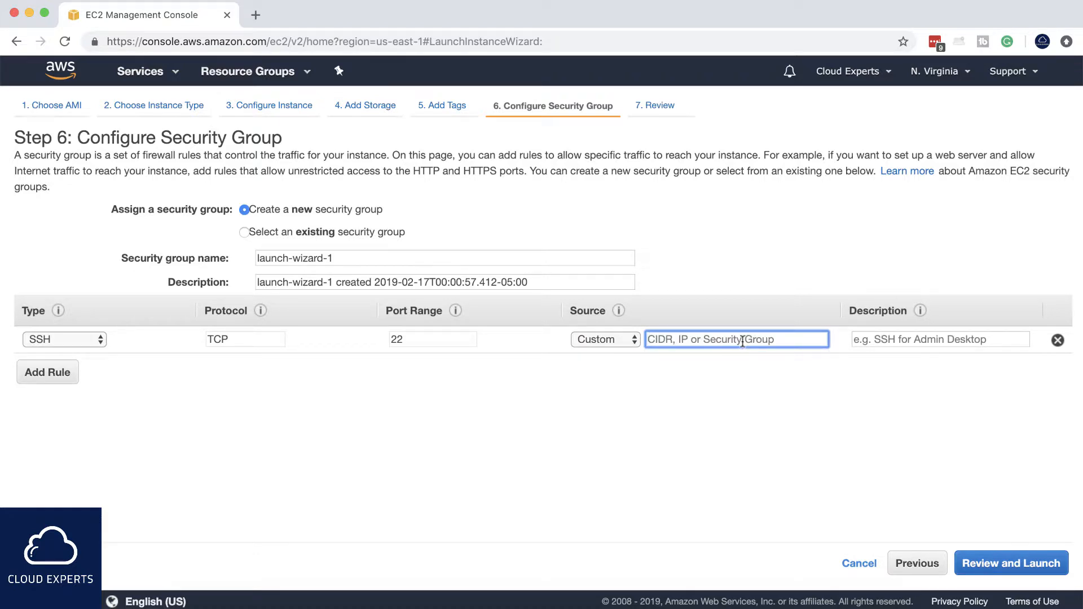
# Step: Set the SSH rule's source to Anywhere
pyautogui.click(610, 340)
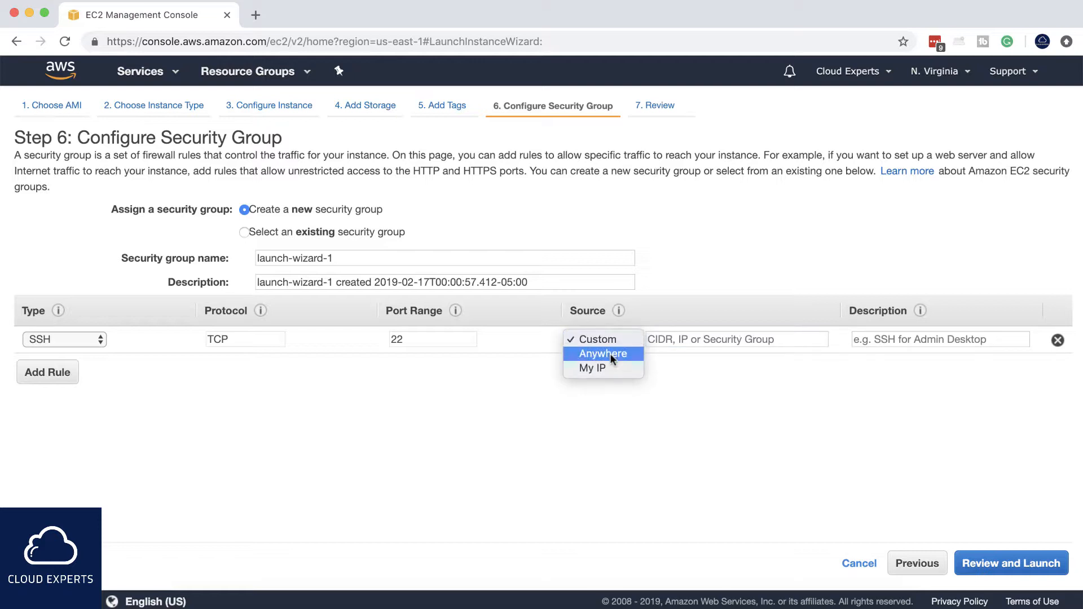
pyautogui.press('Escape')
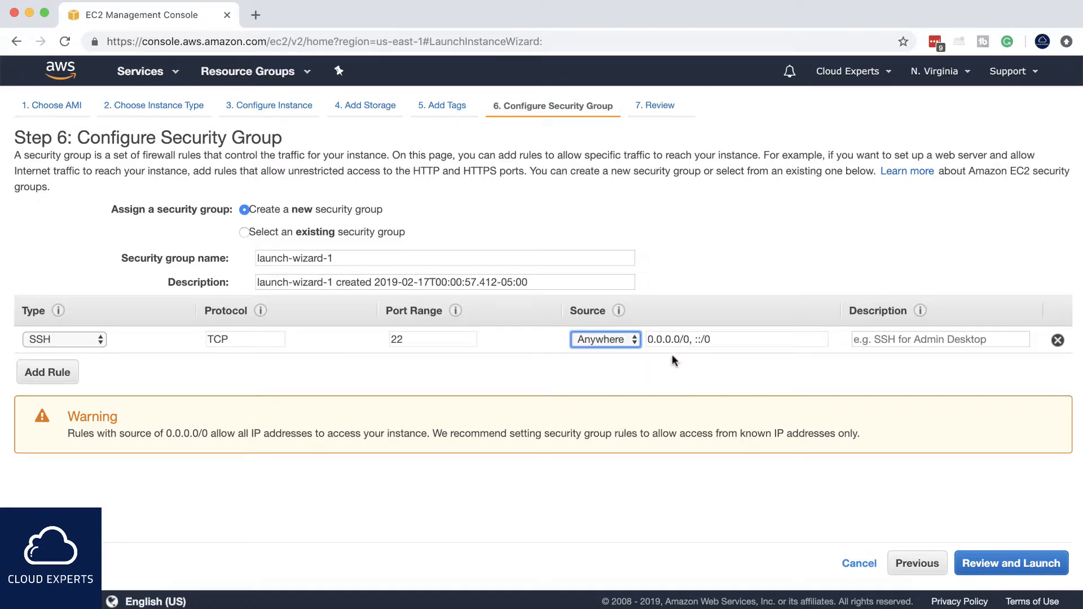
pyautogui.click(634, 338)
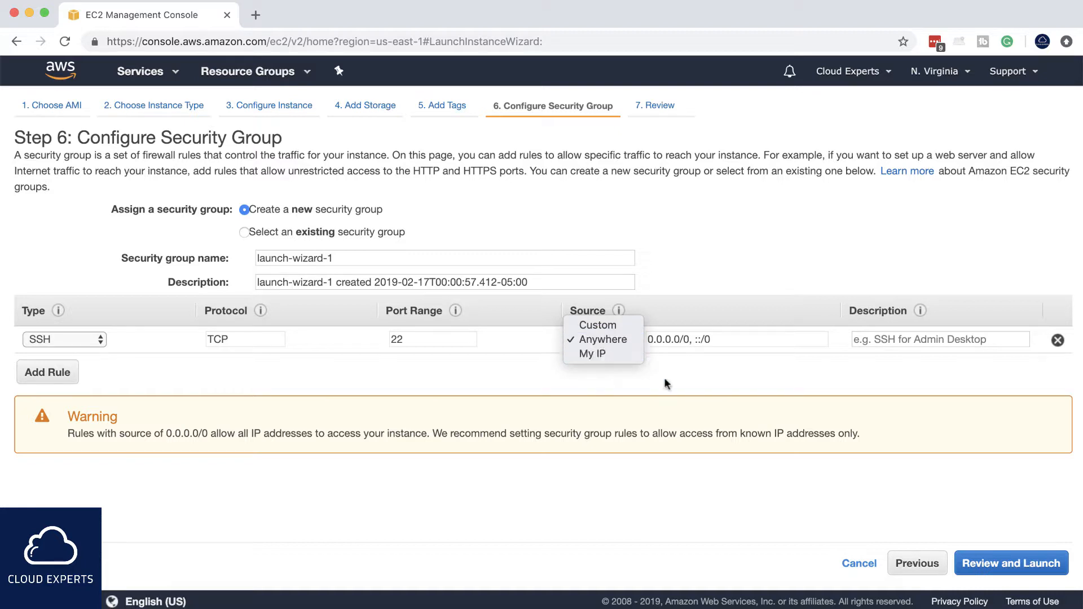
pyautogui.click(631, 340)
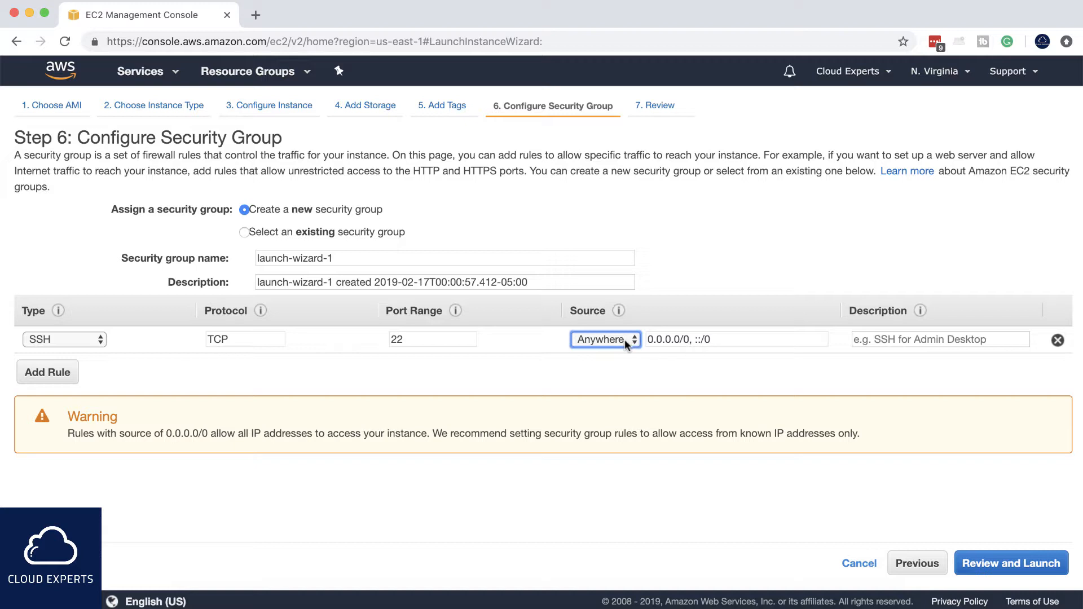
# Step: Name the new security group "demo" and continue to the launch review
pyautogui.click(419, 339)
pyautogui.tripleClick(533, 256)
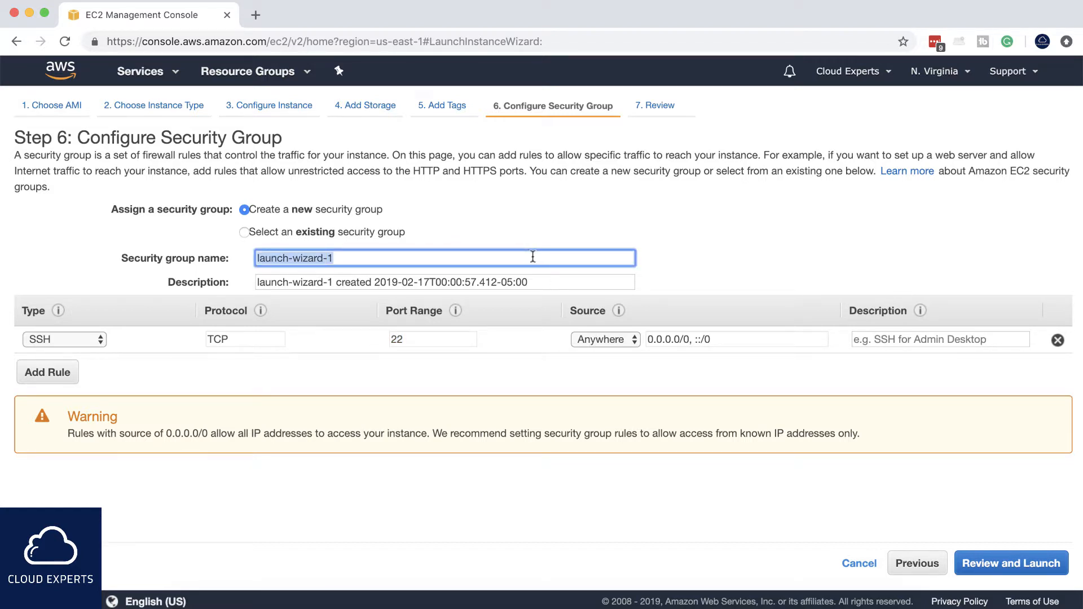
pyautogui.click(533, 257)
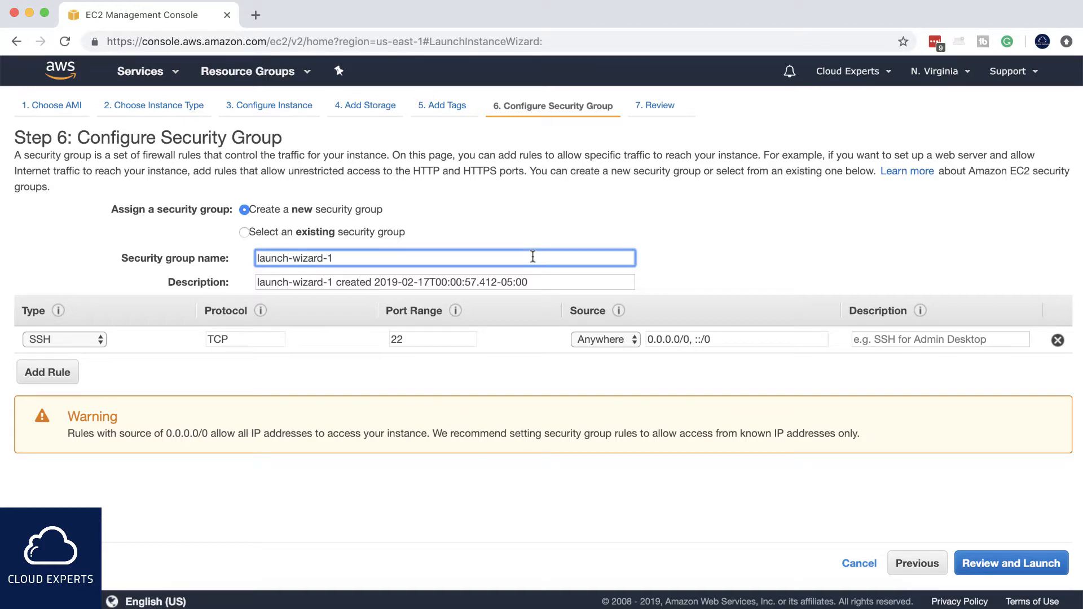
pyautogui.hotkey('shift', 'Left')
pyautogui.press('super+a')
pyautogui.write('demo')
pyautogui.click(992, 563)
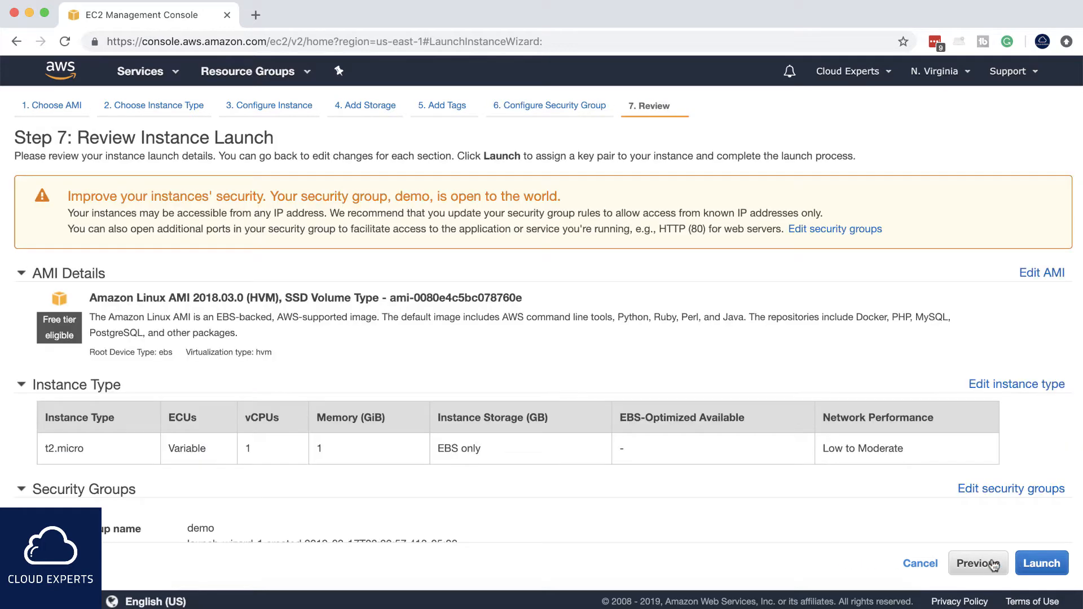
# Step: Proceed from the review to launching, create a new key pair named "demo" and download its private key file
pyautogui.scroll(-5, 813, 469)
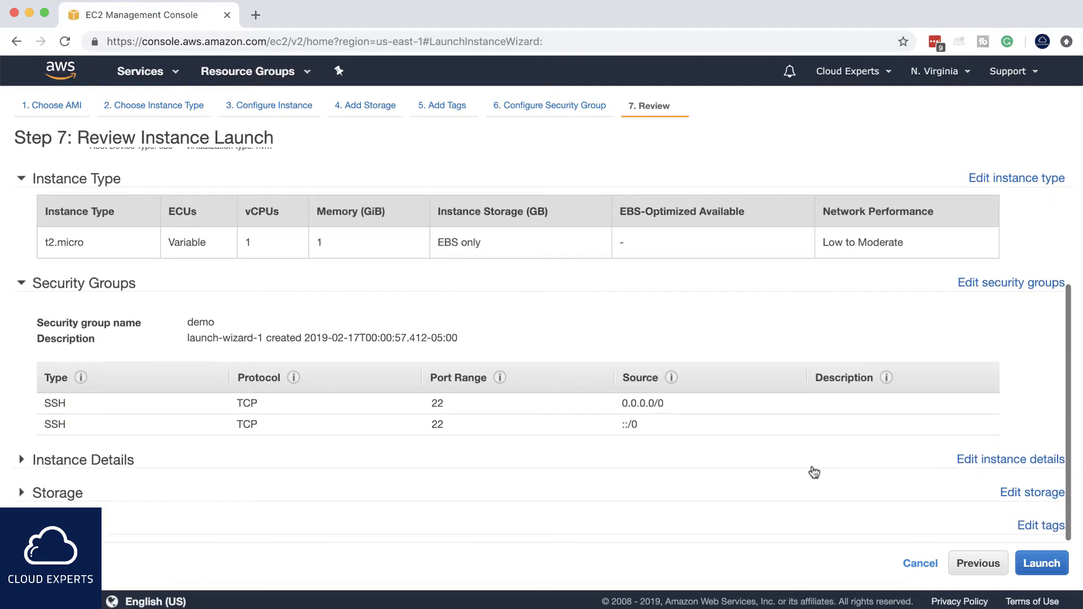
pyautogui.click(1038, 567)
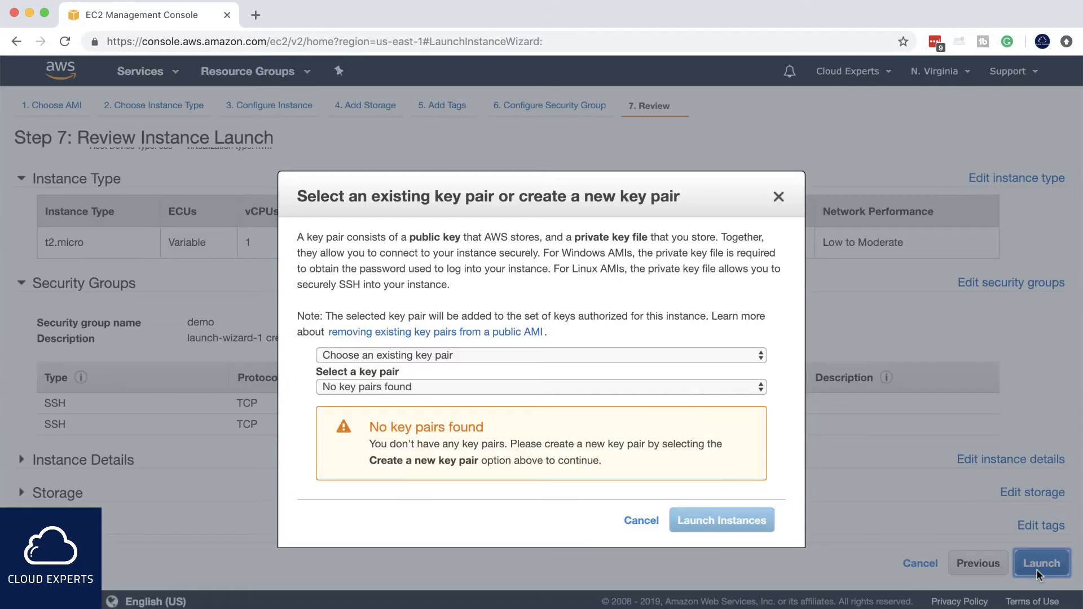
pyautogui.click(603, 355)
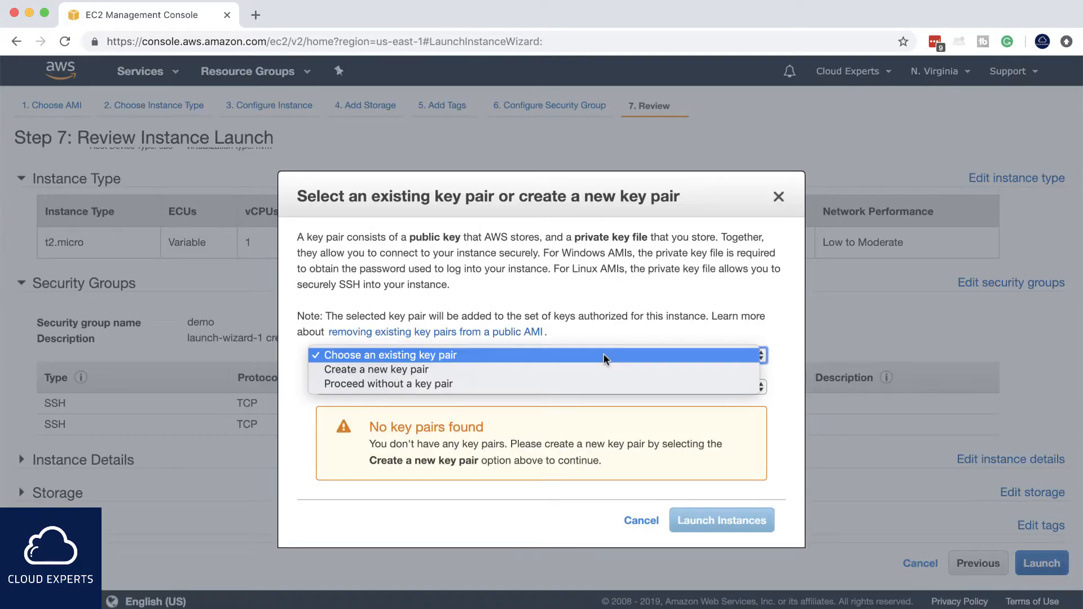
pyautogui.click(567, 370)
pyautogui.click(510, 387)
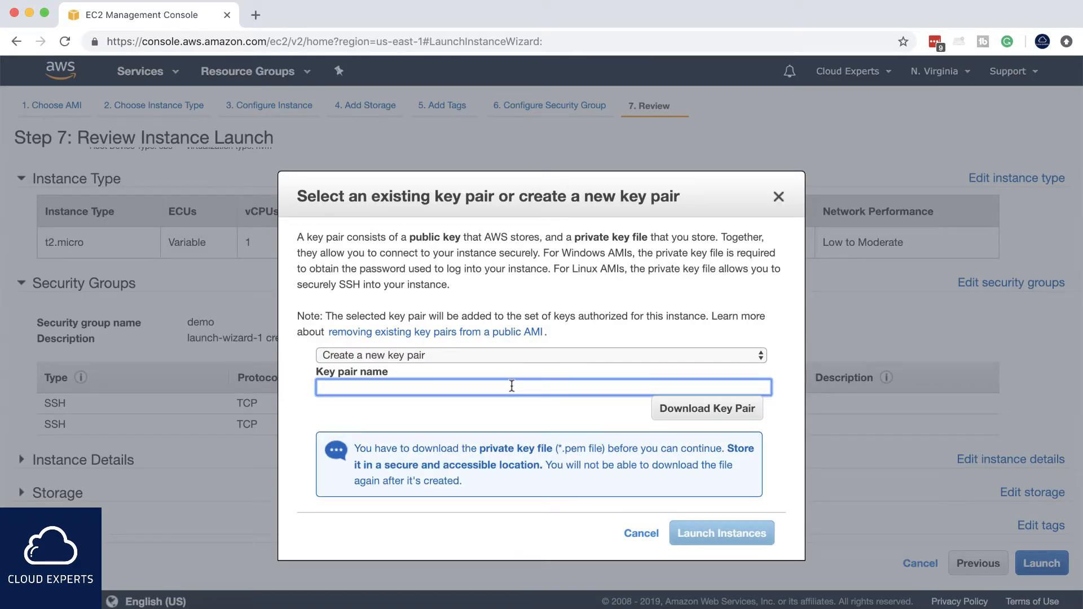
pyautogui.write('demo')
pyautogui.click(714, 412)
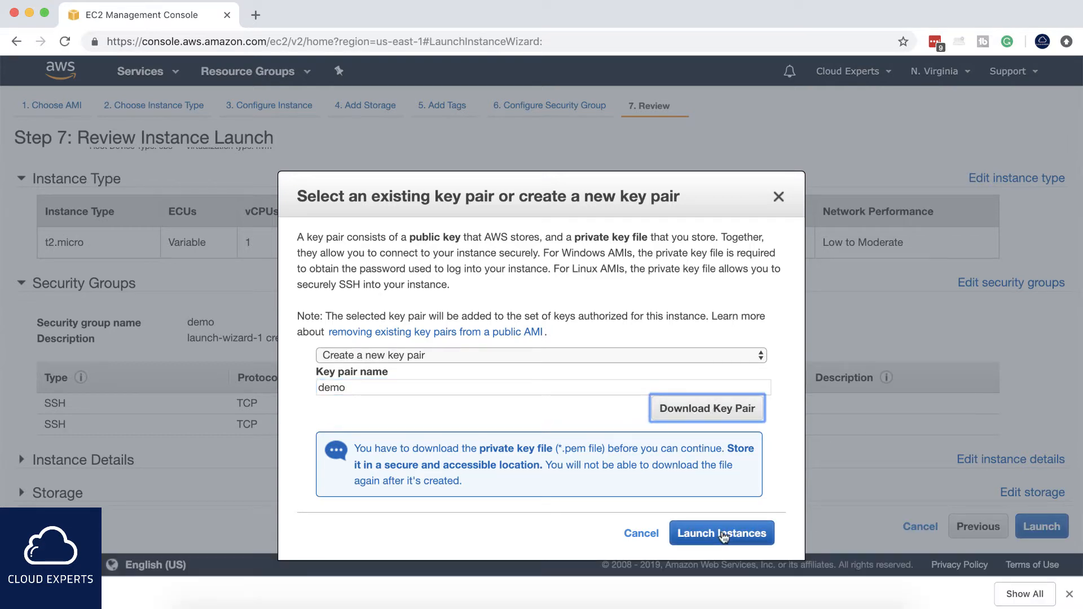
# Step: Launch the instance with the new key pair and open the list of instances
pyautogui.click(724, 534)
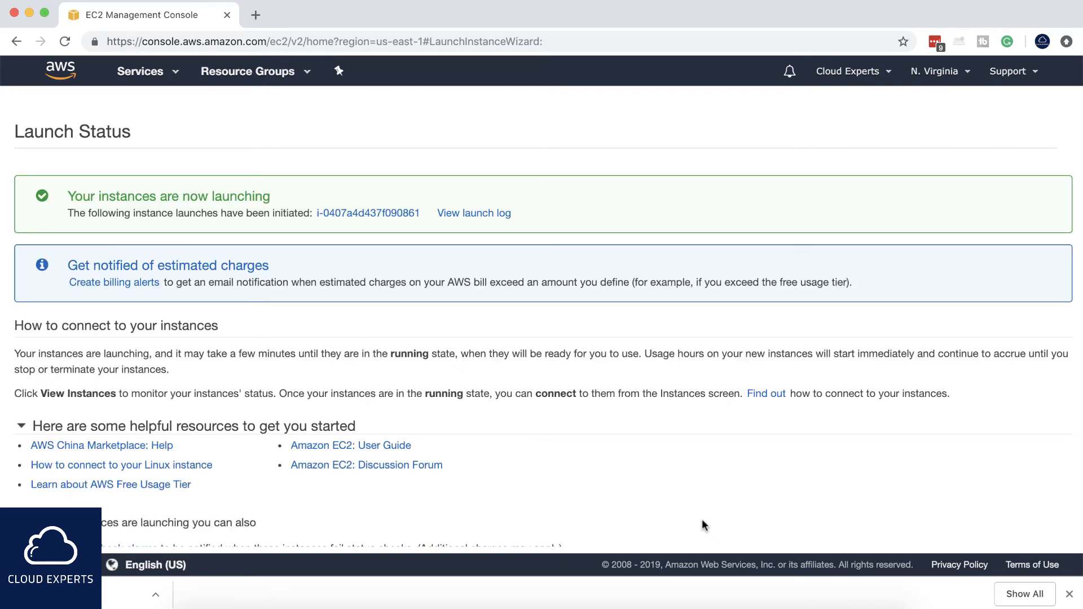
pyautogui.scroll(-3, 410, 385)
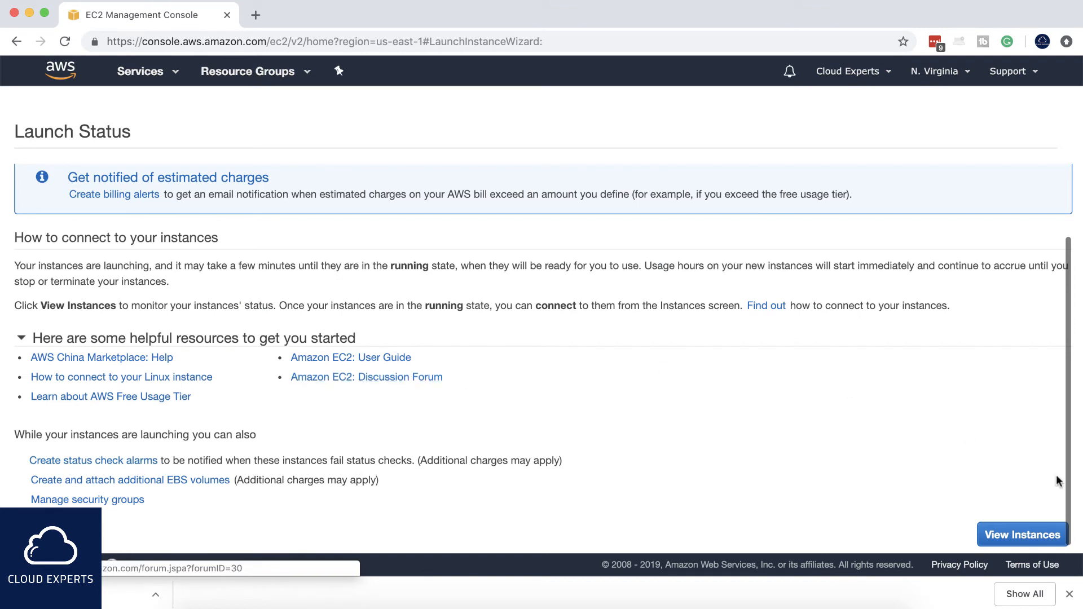
pyautogui.click(1015, 542)
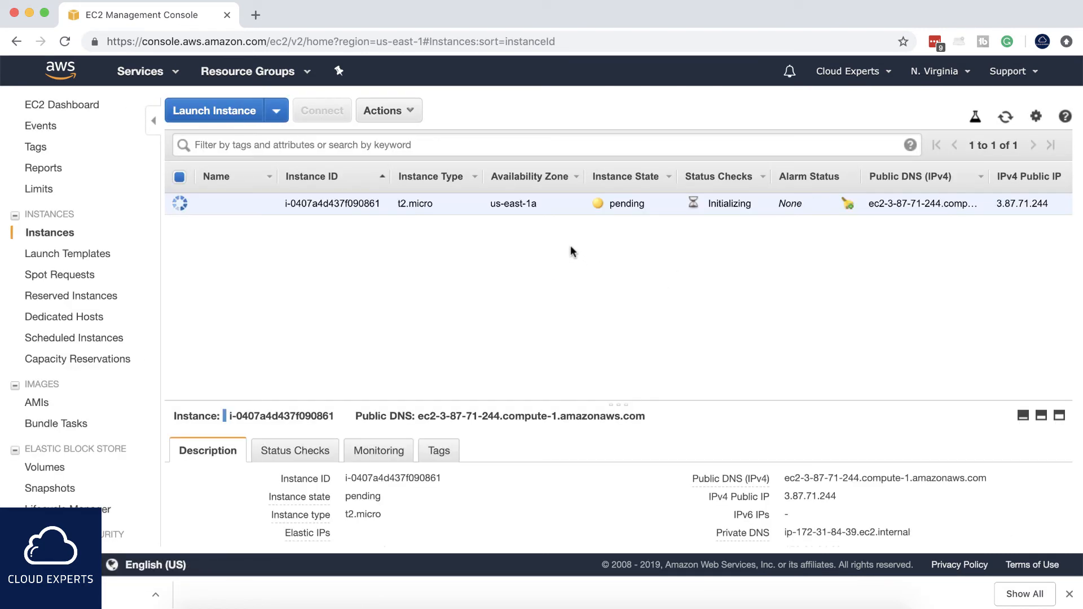